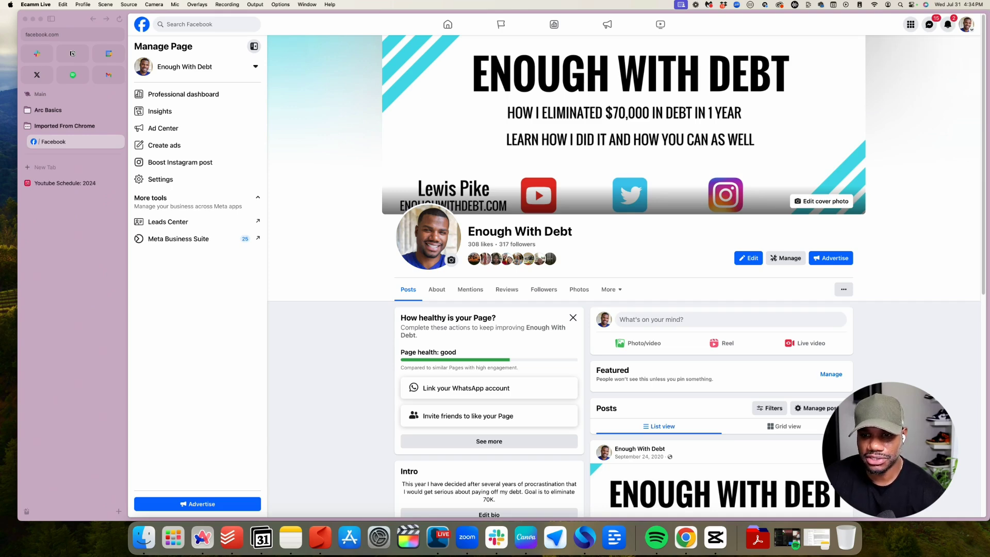
Step: In the Facebook Page window, go from Professional dashboard to the Page's Linked accounts settings
click(716, 232)
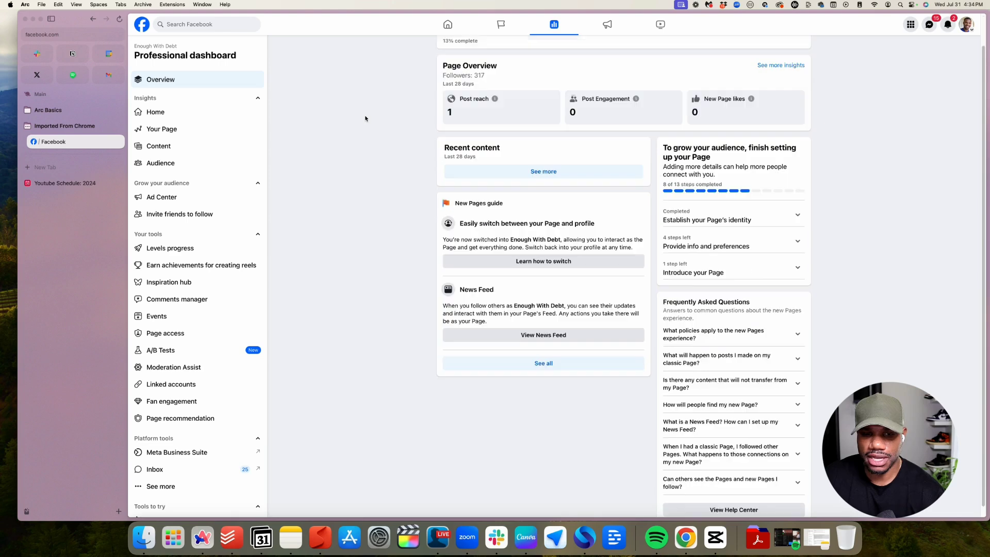
click(184, 94)
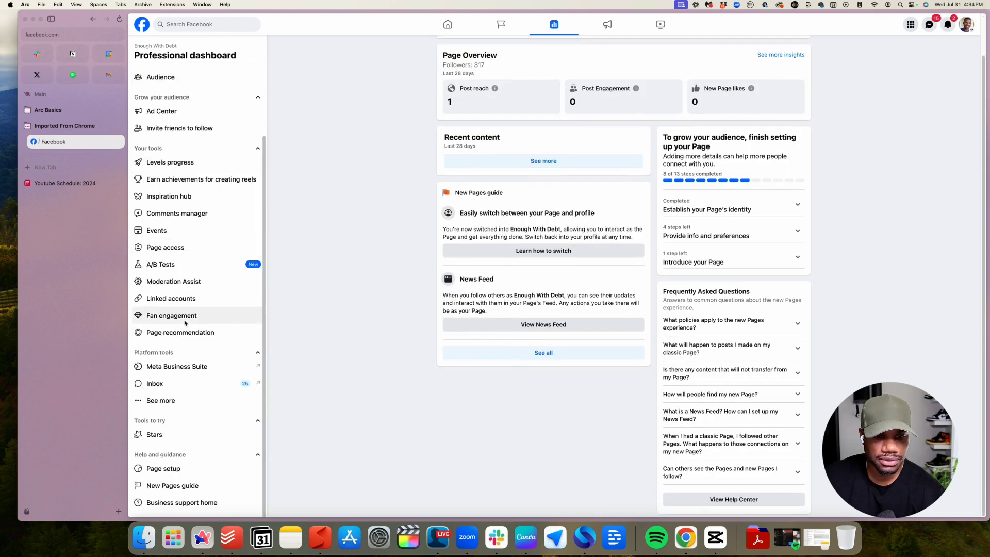
click(181, 299)
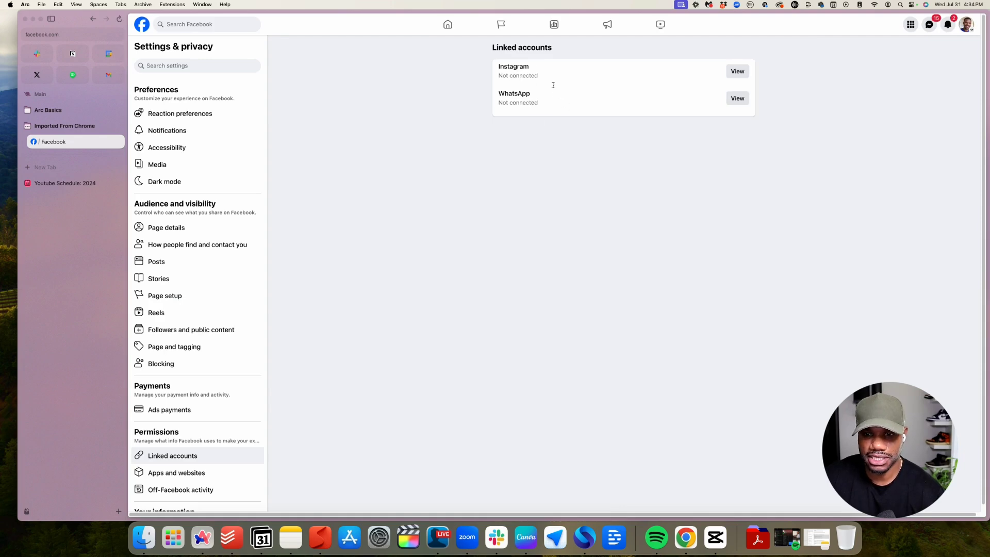
Step: Connect an Instagram account to the Page, keeping Inbox access to Instagram messages on
click(737, 72)
click(623, 198)
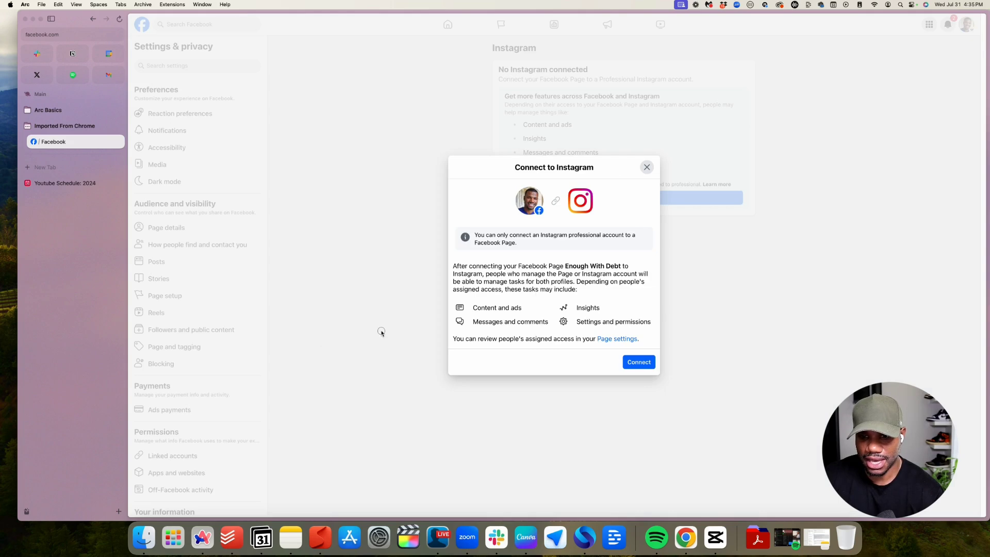
click(639, 363)
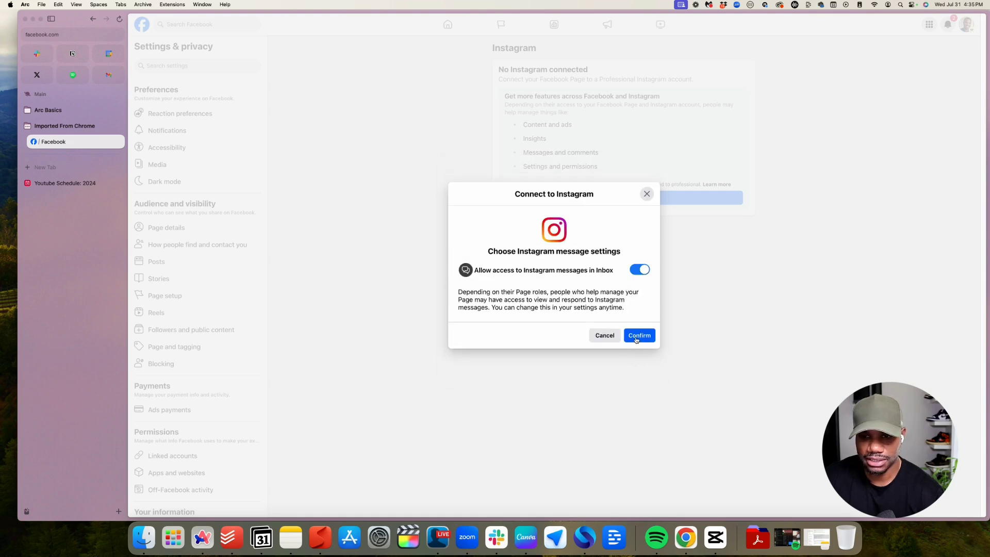
click(638, 338)
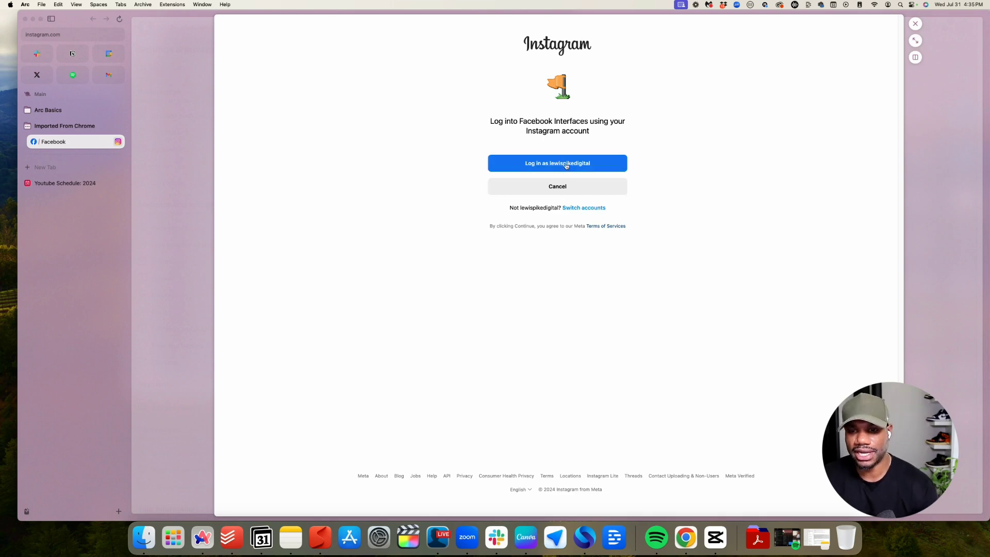
Step: Log in with the saved Enough With Debt business login and skip saving login info
click(590, 208)
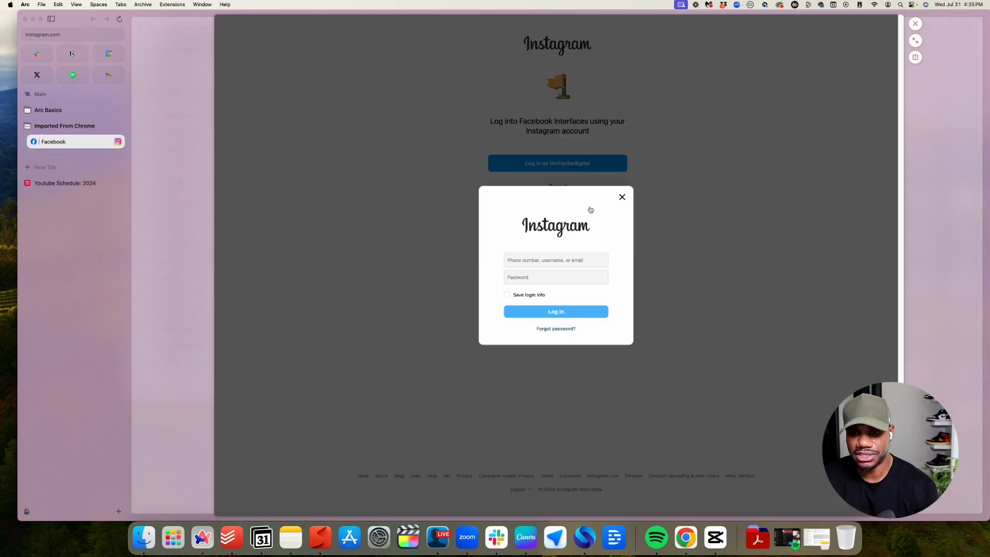
click(586, 262)
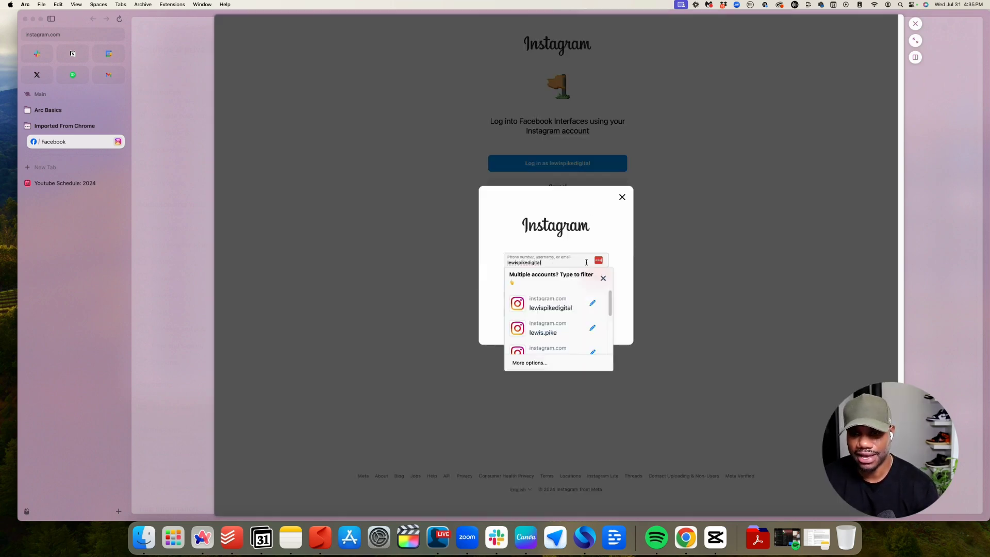
scroll(560, 314, down, 1)
click(567, 324)
click(563, 317)
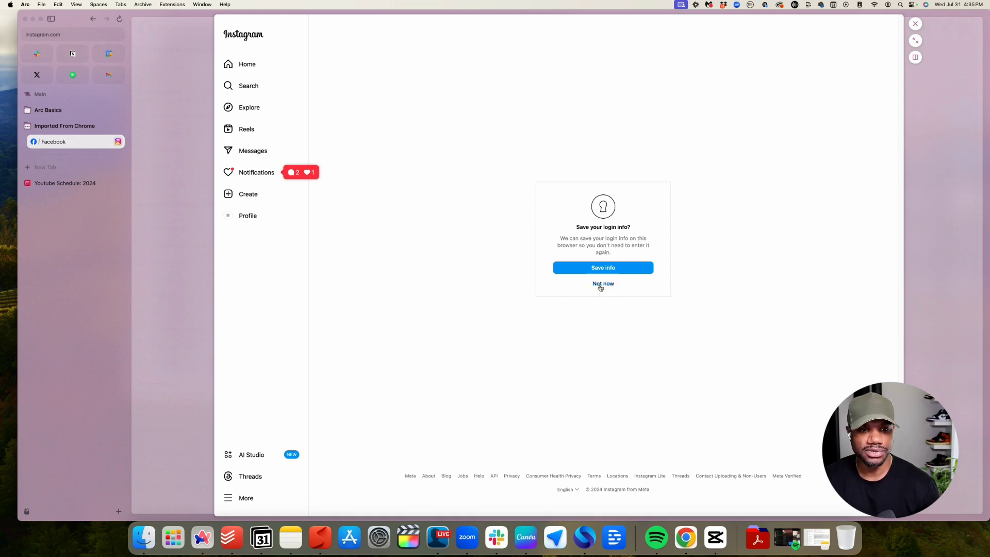
click(602, 284)
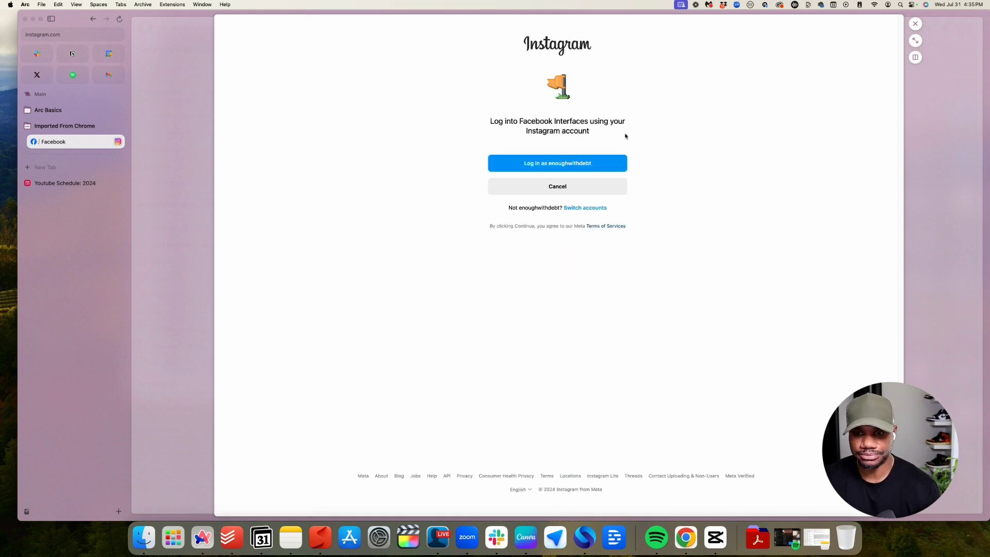
click(557, 164)
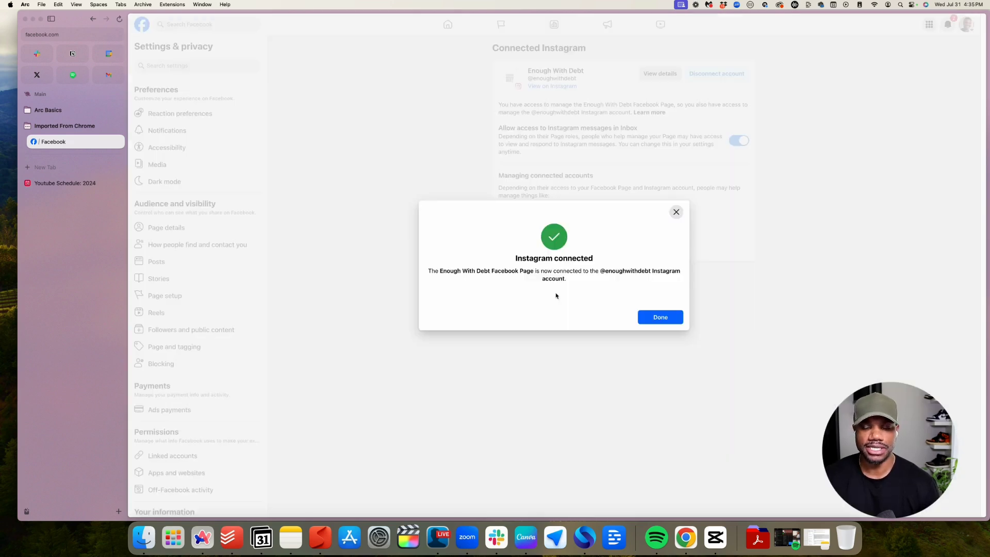
Step: Dismiss the Instagram connected confirmation with Done
click(655, 316)
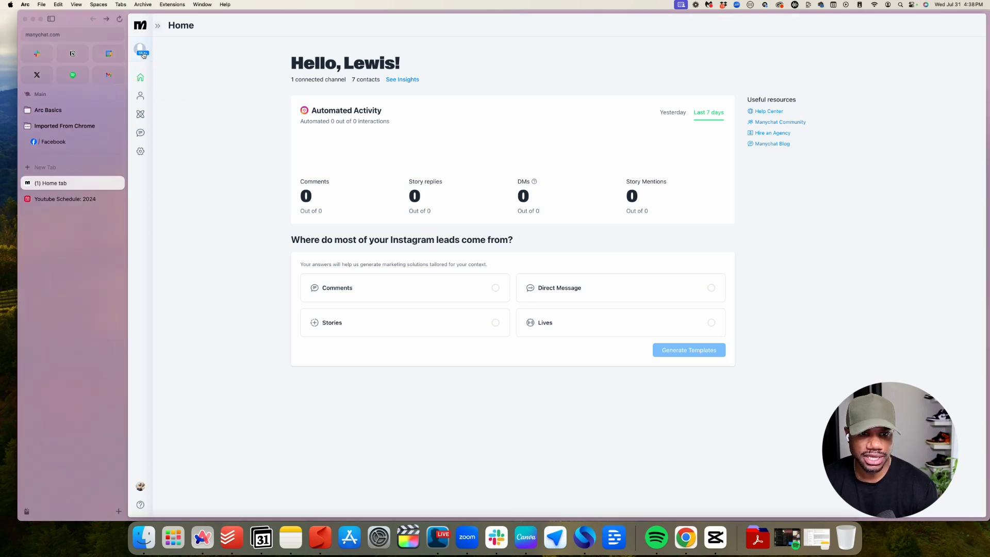
Step: From the Manychat account switcher, choose Create new account
click(141, 50)
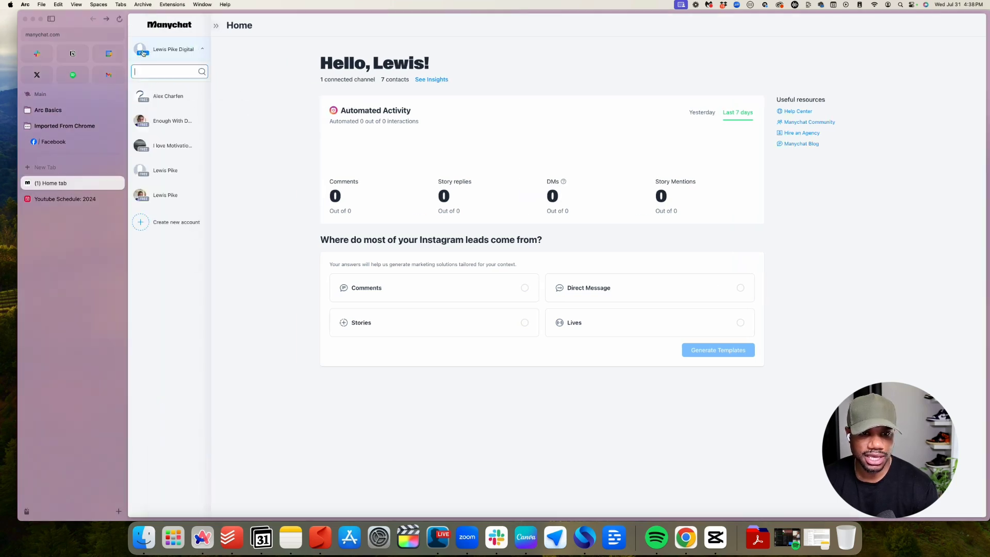
click(166, 226)
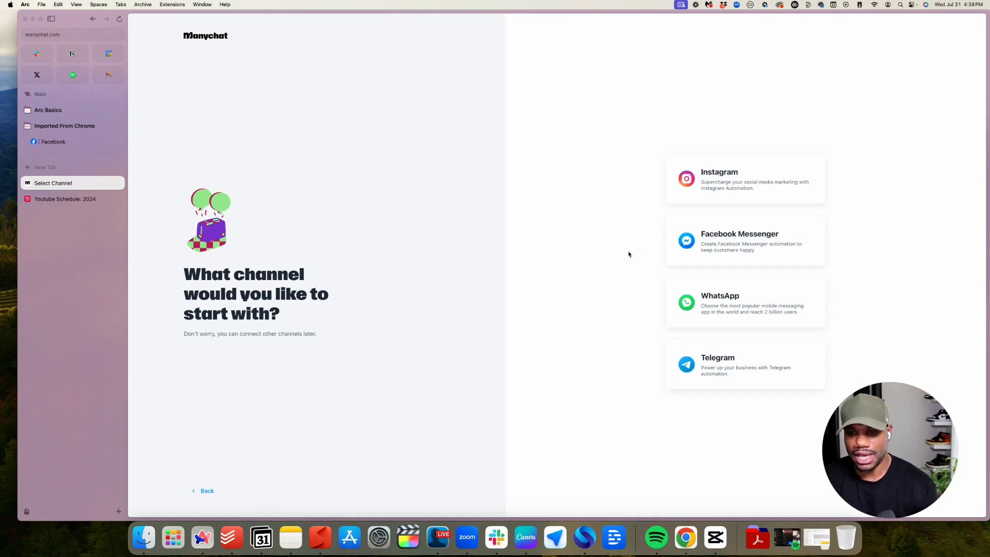
Step: Pick Instagram as the first channel and allow Manychat access to the Enough With Debt account
click(746, 174)
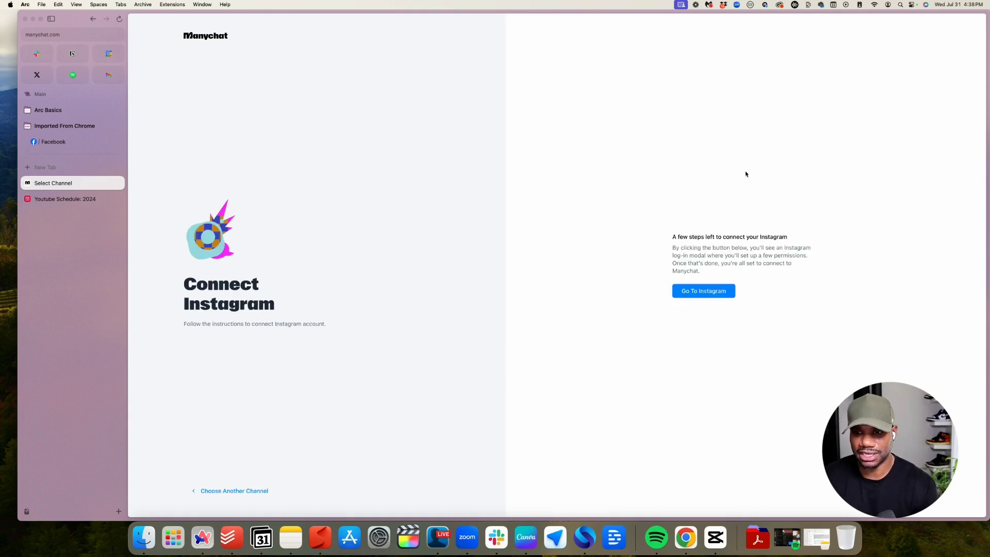
click(704, 291)
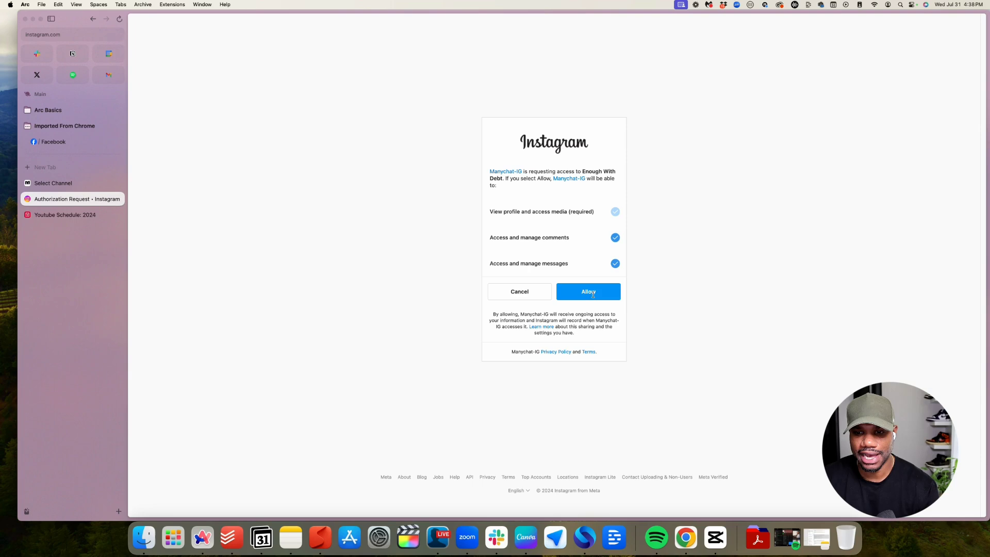
click(607, 291)
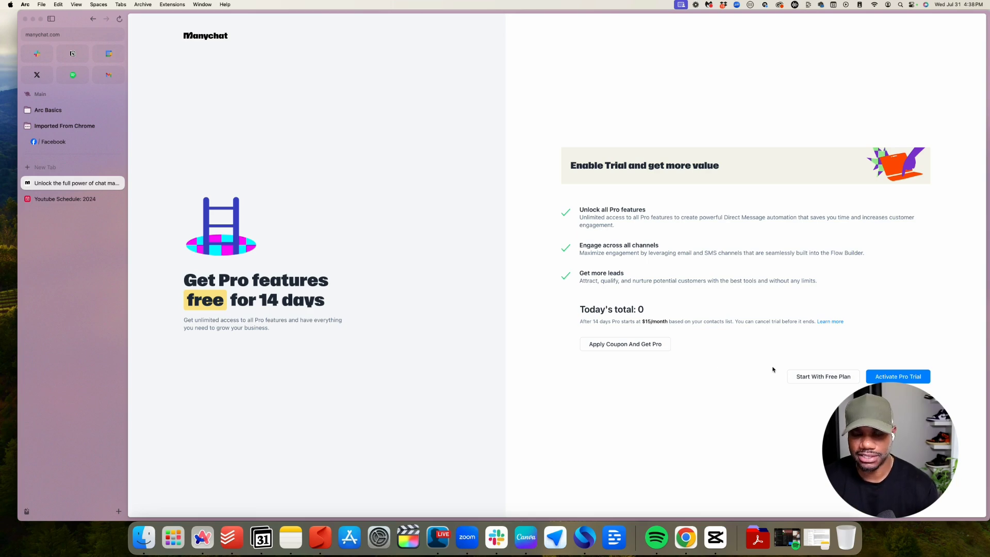
Step: Choose the free plan and answer setup: Business use, Both, a company type, None for other tools
click(821, 377)
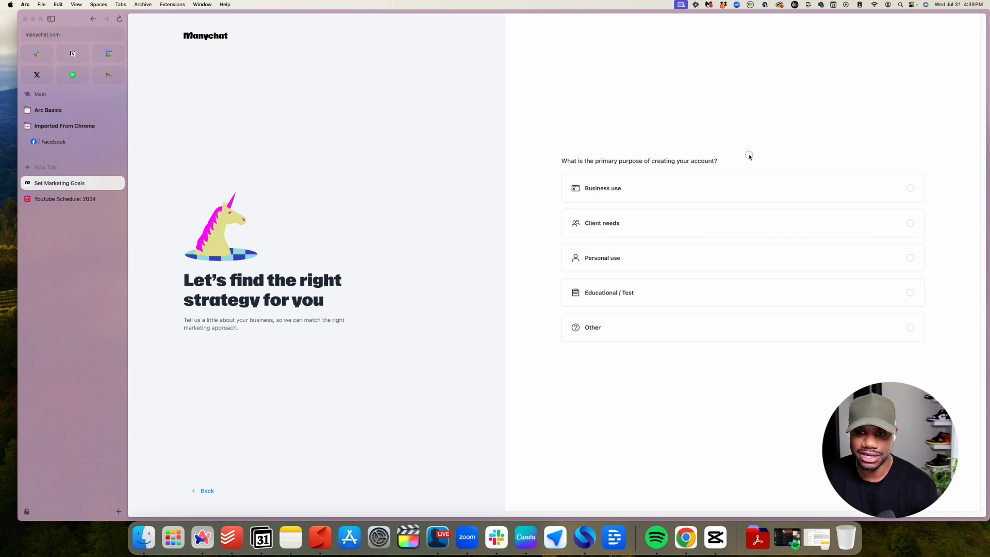
click(627, 189)
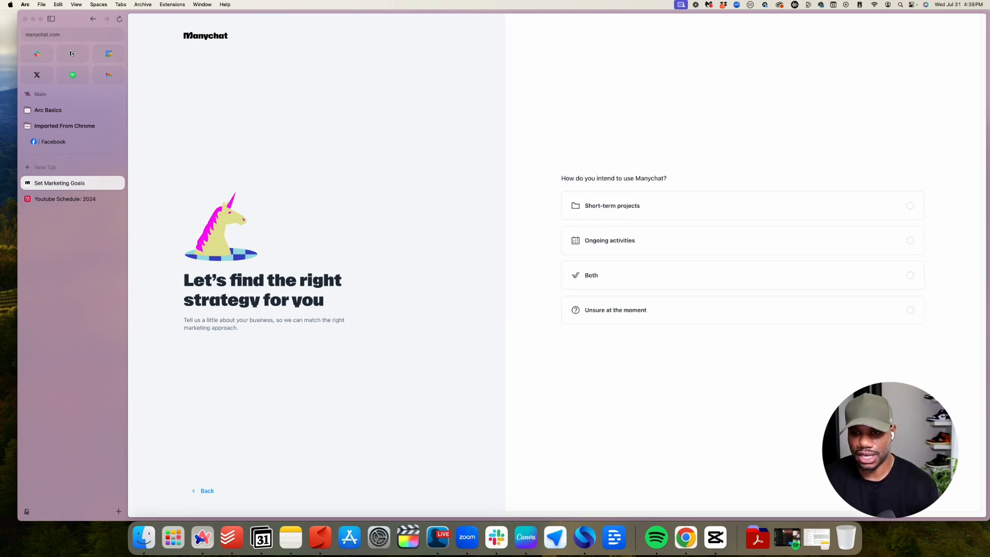
click(665, 277)
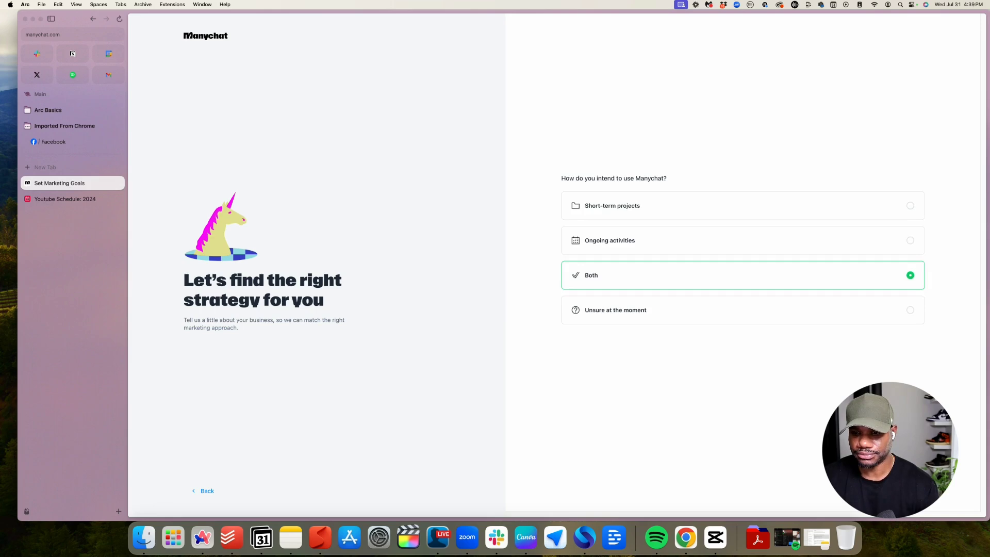
click(654, 175)
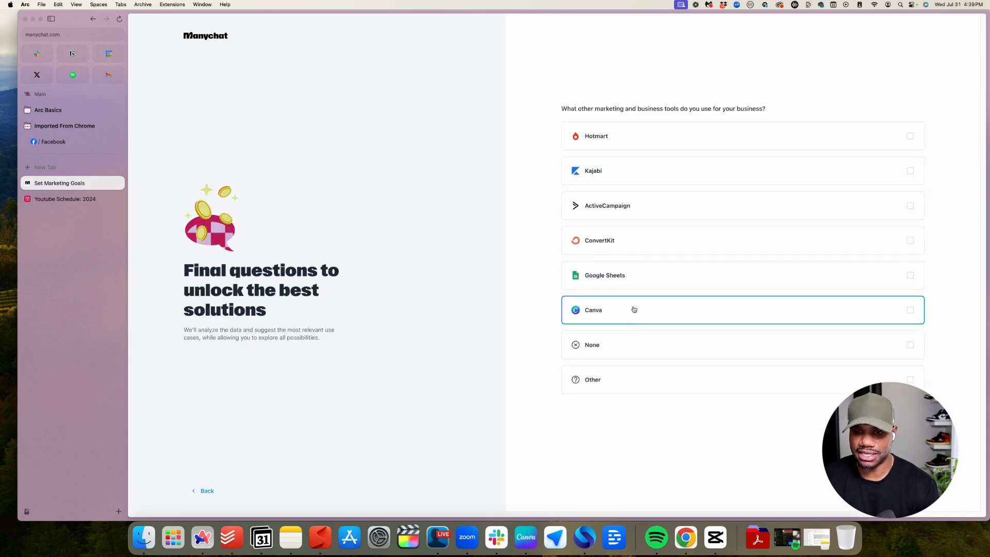
click(627, 348)
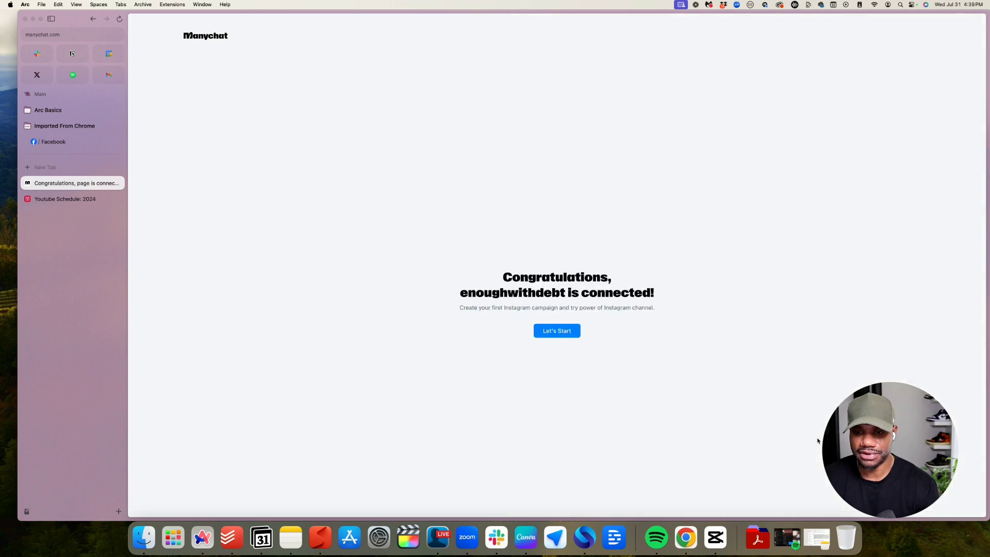
Step: Skip the first automation's trigger choice and switch to the Enough With Debt account
click(560, 333)
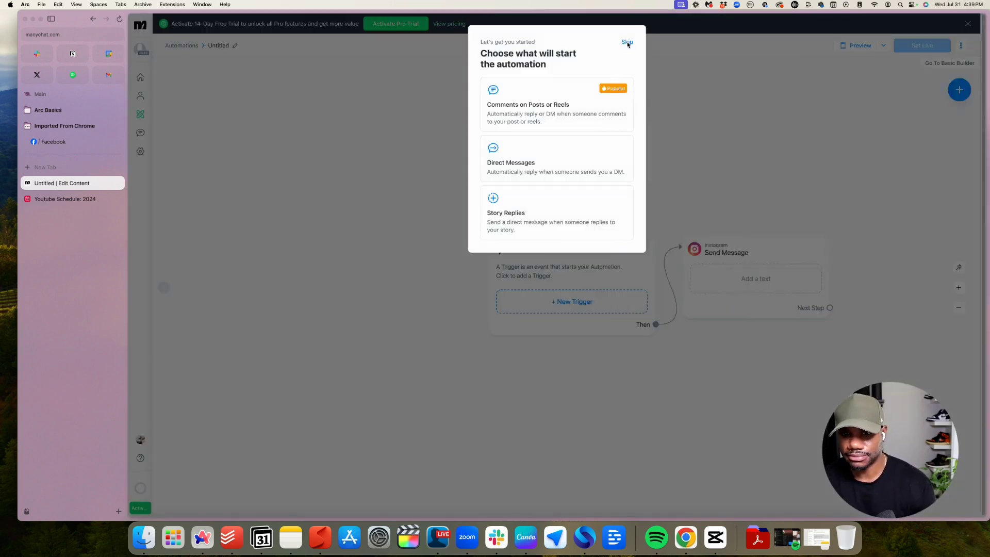
click(626, 41)
click(142, 52)
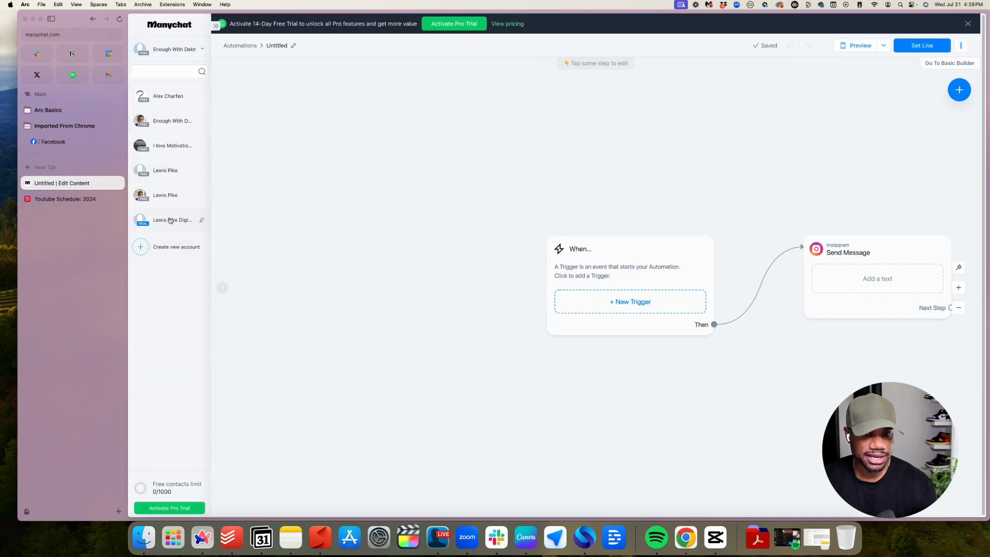
click(174, 122)
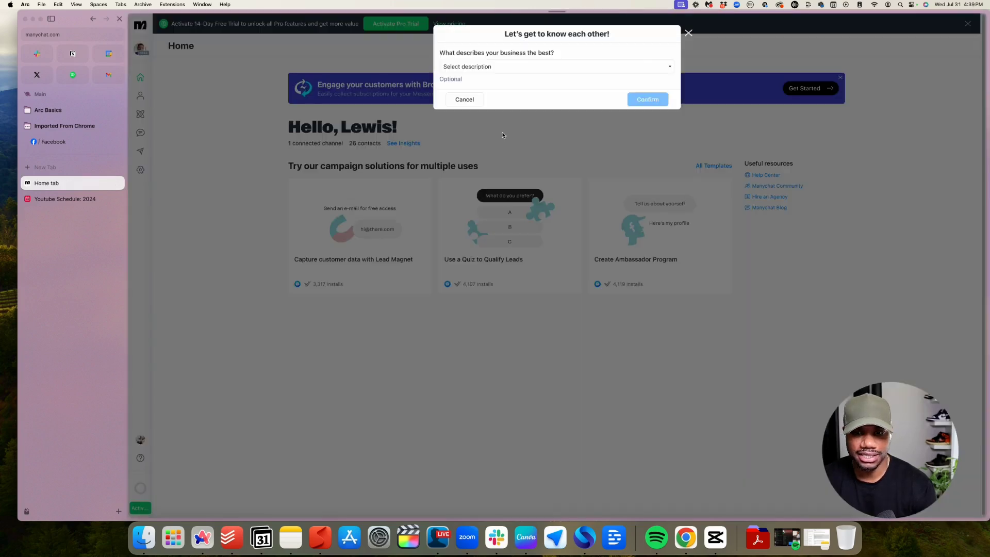
Step: Cancel the 'Let's get to know each other!' business-description dialog
click(462, 100)
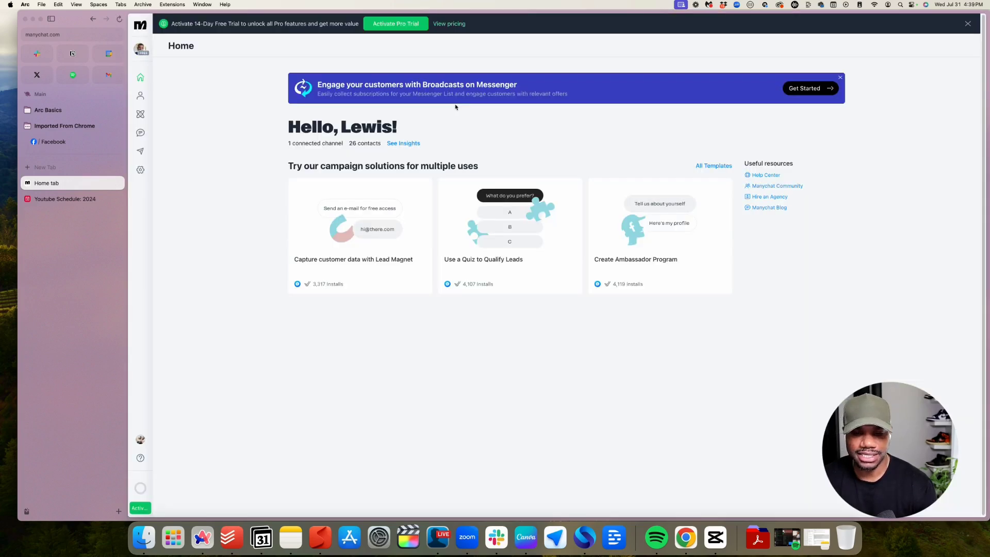